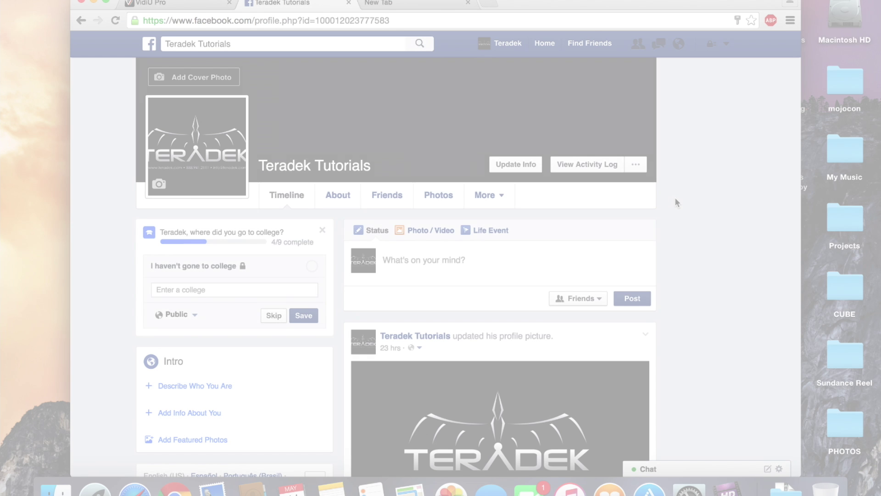
# View the Teradek Tutorials profile picture full-size in Facebook's photo viewer.
pyautogui.scroll(-10, 675, 199)
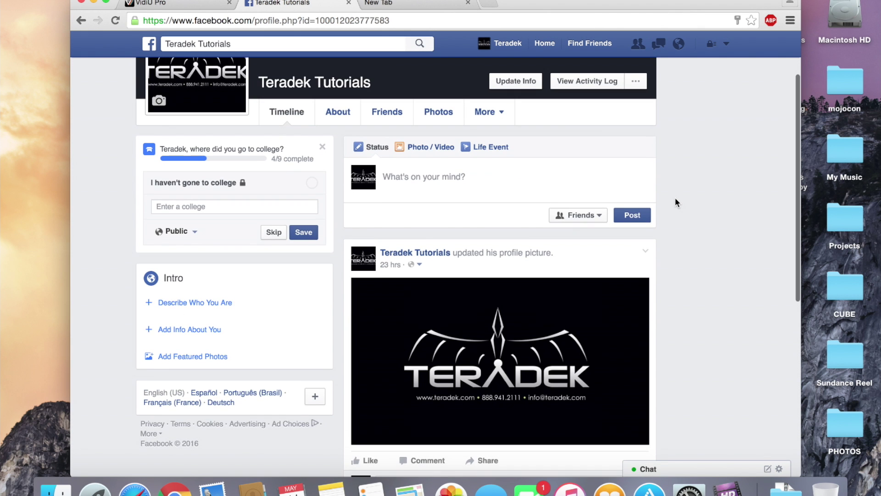
pyautogui.scroll(5, 675, 198)
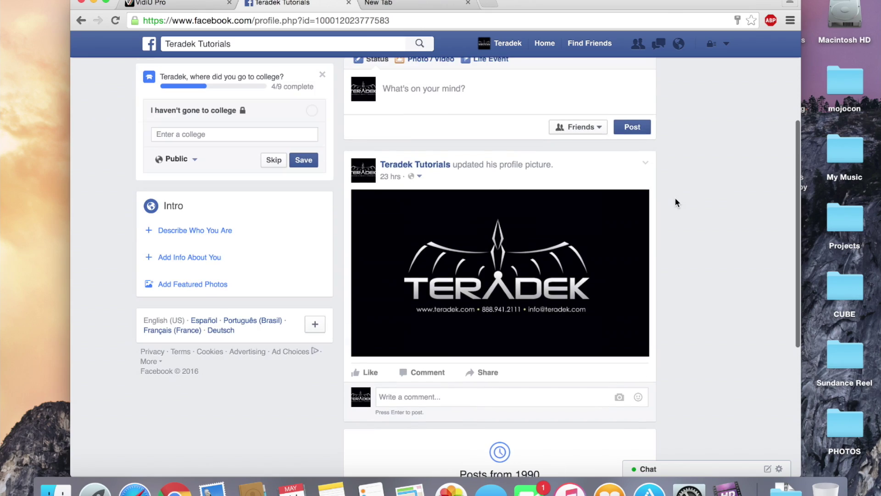
pyautogui.click(521, 277)
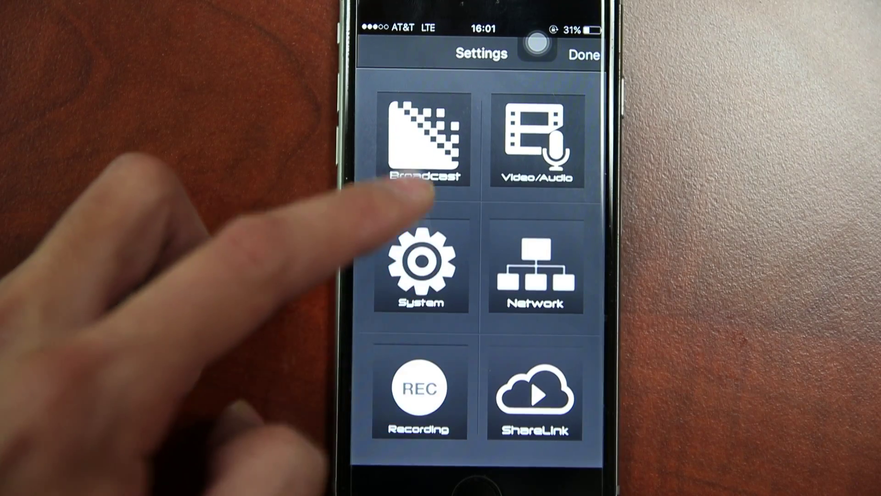
# Open Broadcast in the VidiU app, join VidiU-Pro-00158 Wi-Fi, and load 172.16.1.1 in Chrome.
pyautogui.click(413, 151)
pyautogui.click(459, 338)
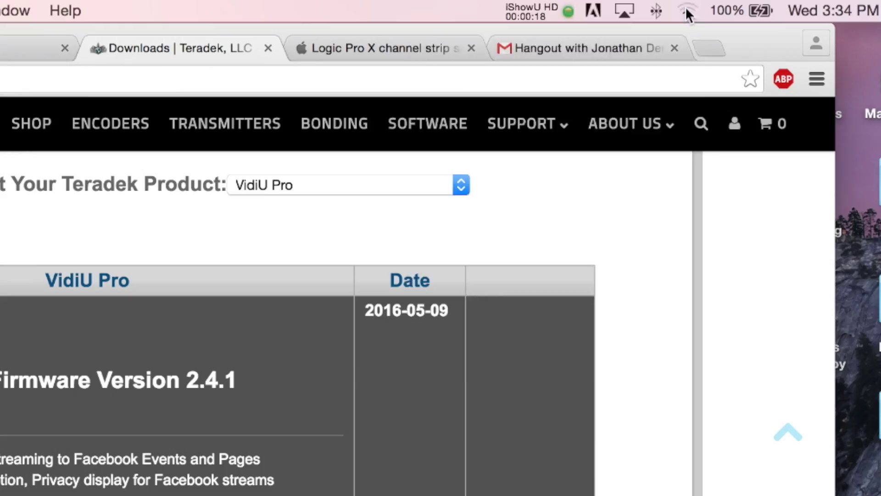
pyautogui.click(727, 7)
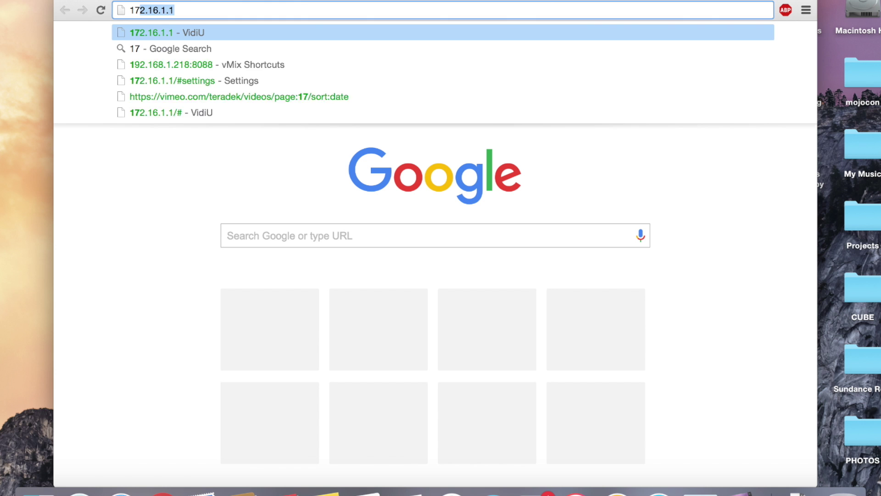
pyautogui.write('2.16.1.1')
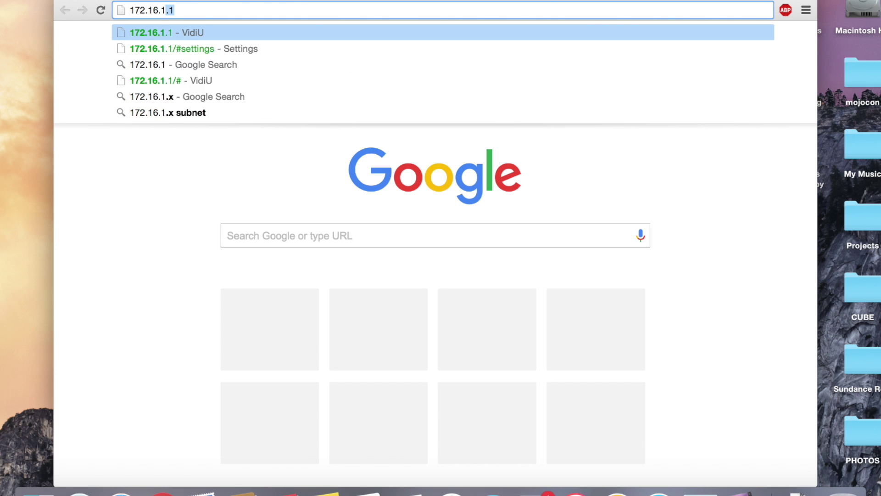
pyautogui.press('Return')
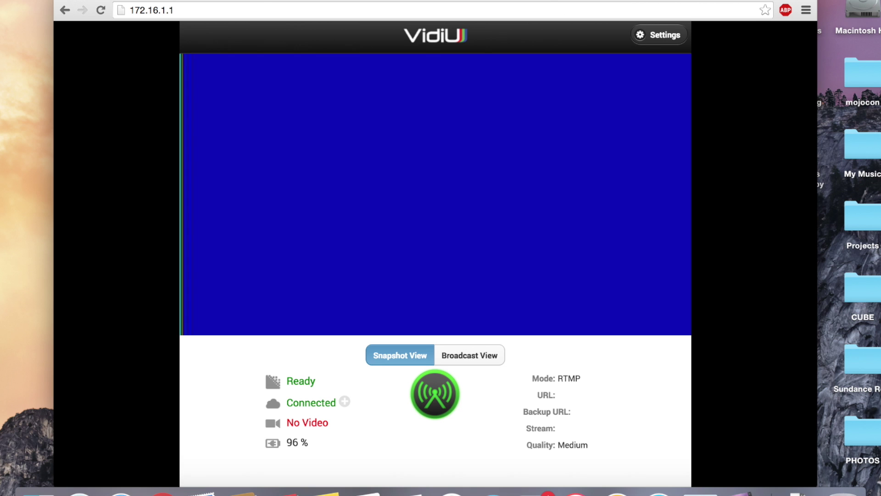
# Start the VidiU firmware upgrade from Settings > System > Firmware Upgrade.
pyautogui.click(660, 35)
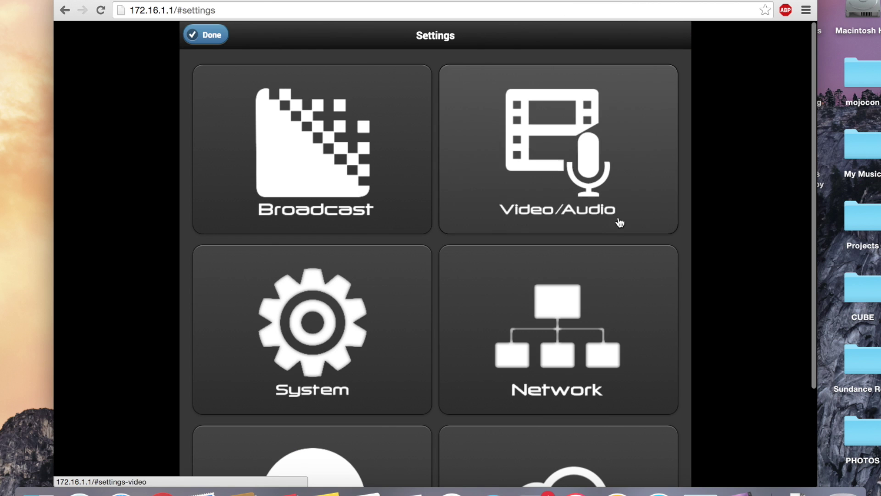
pyautogui.click(315, 322)
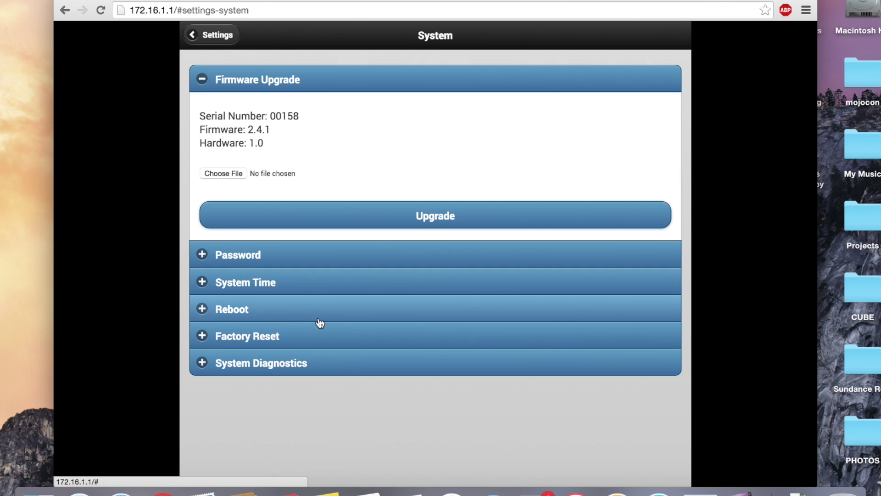
pyautogui.click(216, 79)
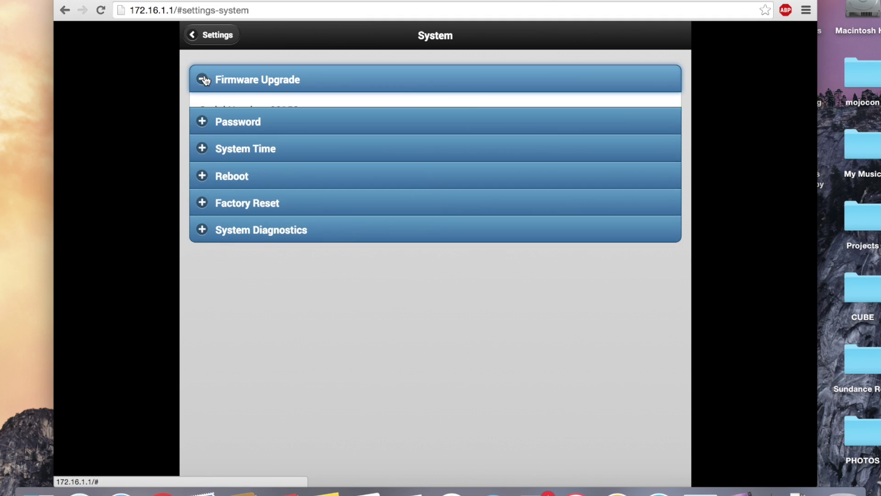
pyautogui.click(215, 79)
pyautogui.click(340, 216)
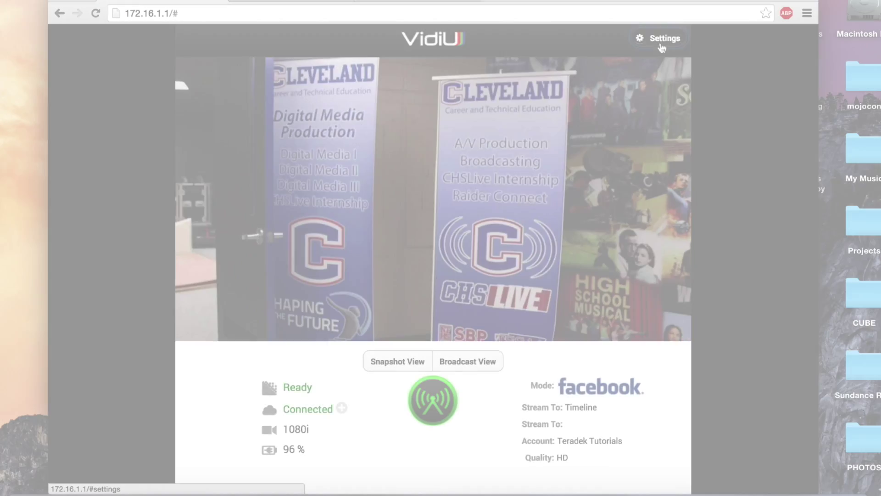
# Open the Network settings and look over the USB Modem, Wired and WiFi interfaces.
pyautogui.click(662, 42)
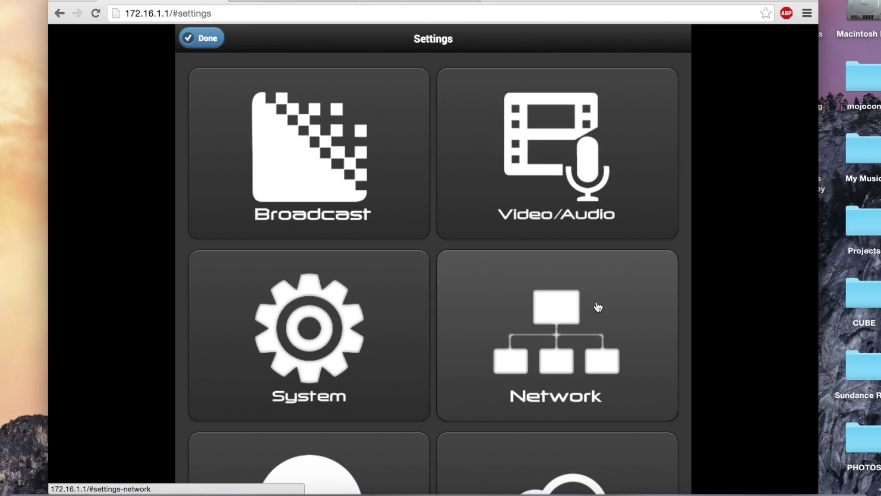
pyautogui.click(598, 307)
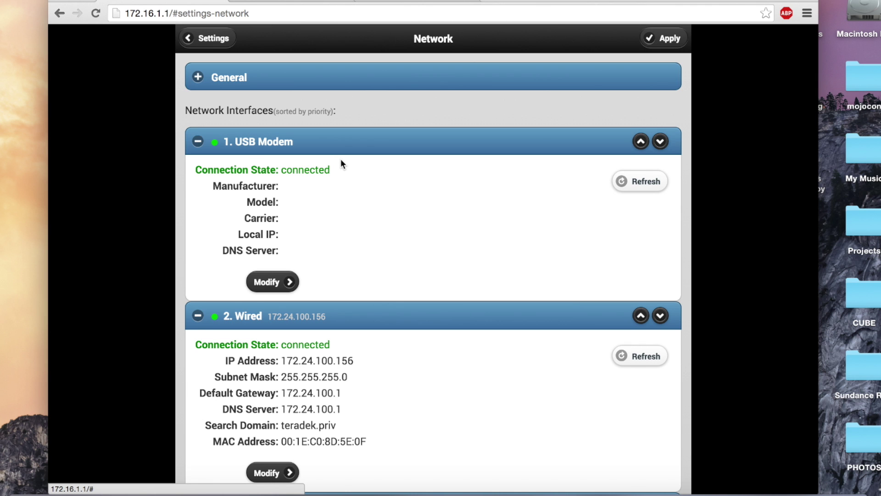
pyautogui.scroll(-5, 340, 160)
pyautogui.scroll(-3, 340, 162)
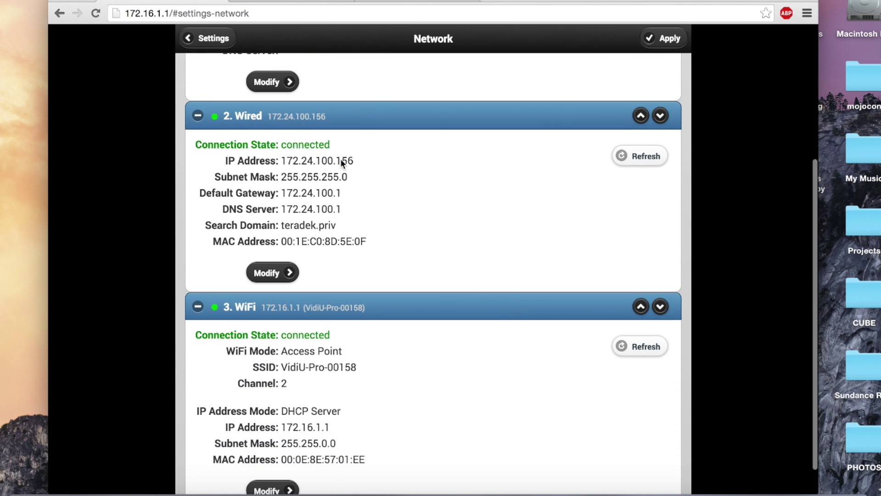
pyautogui.scroll(8, 340, 162)
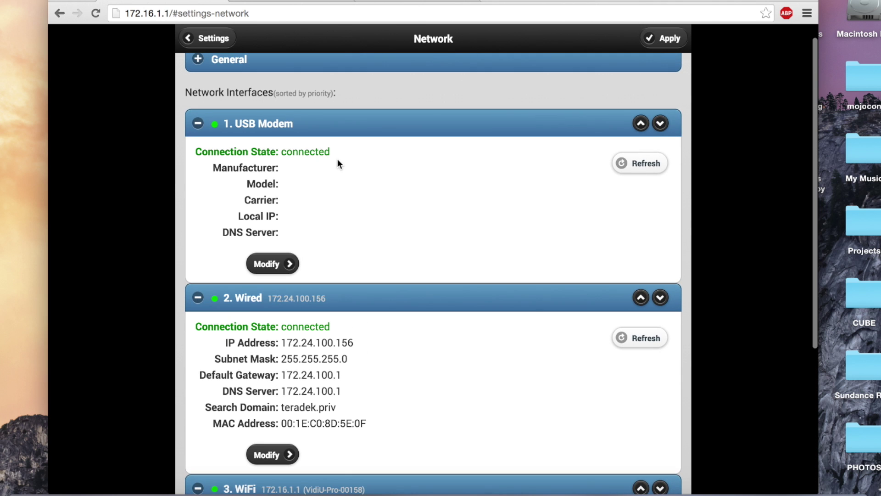
# Collapse all interface sections, then expand only the USB Modem and Wired details.
pyautogui.click(242, 131)
pyautogui.click(198, 155)
pyautogui.click(198, 199)
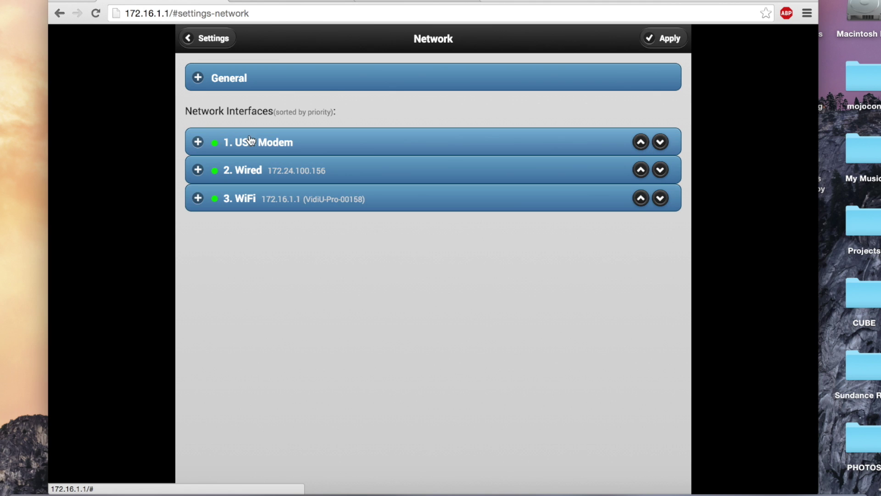
pyautogui.click(256, 143)
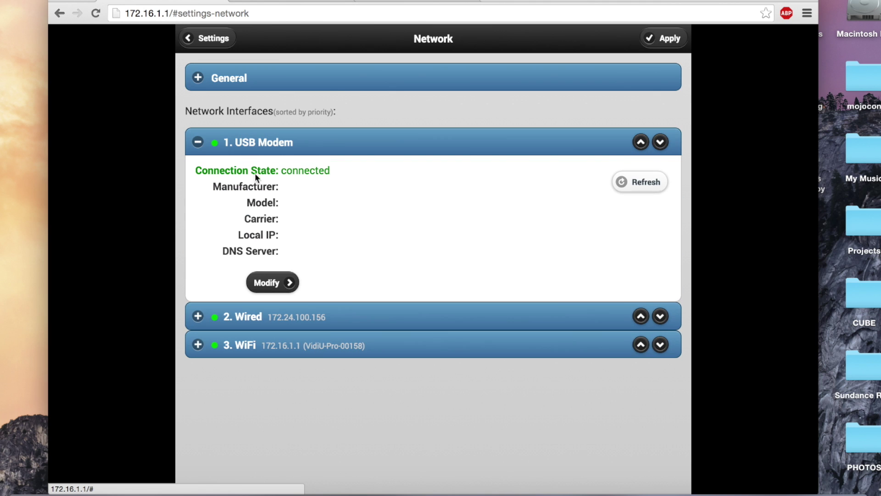
pyautogui.click(256, 316)
pyautogui.scroll(-2, 279, 192)
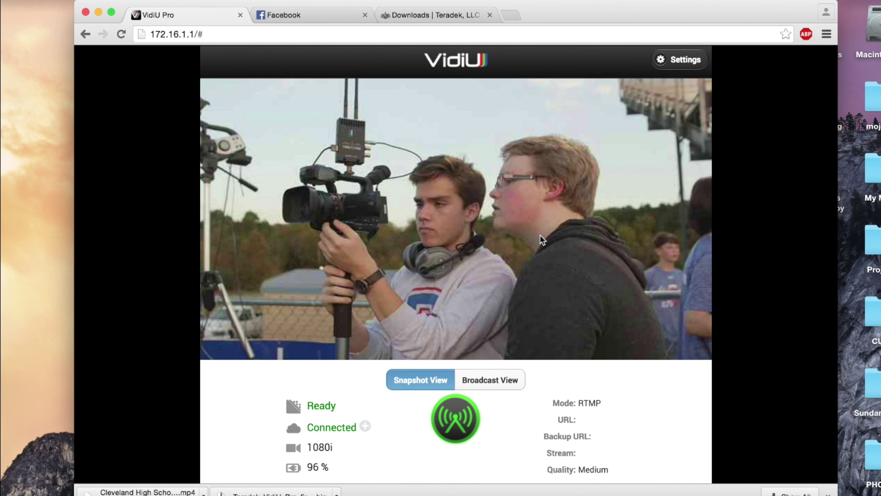
# Choose facebook as the streaming platform Mode in the Broadcast settings.
pyautogui.click(688, 60)
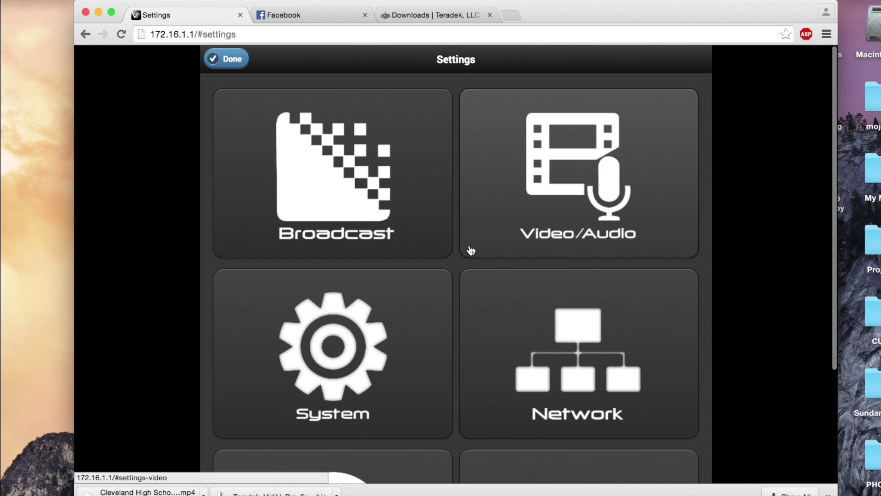
pyautogui.click(358, 209)
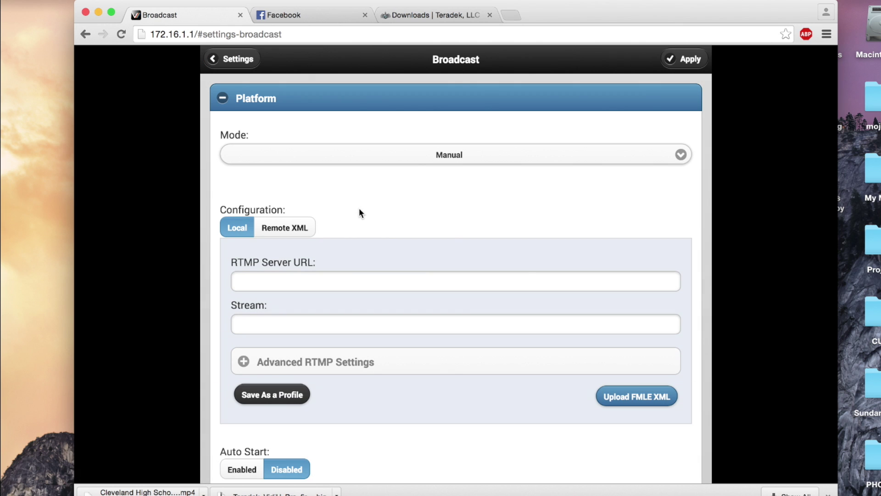
pyautogui.click(416, 161)
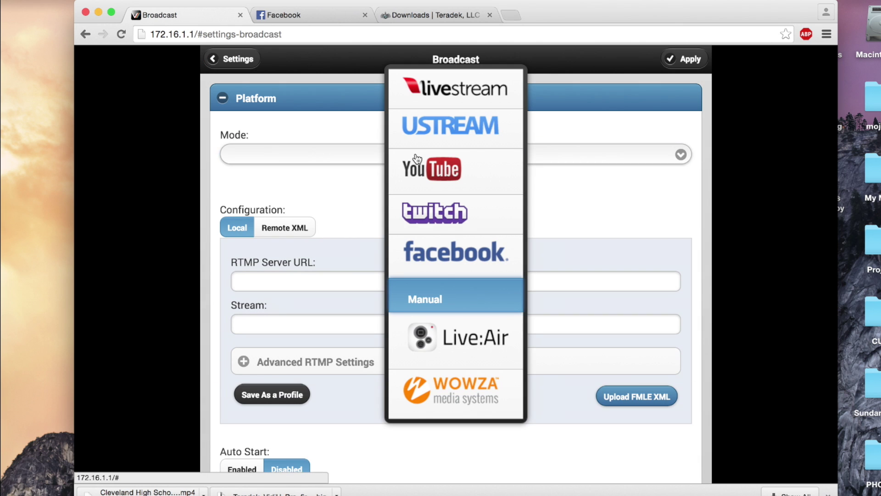
pyautogui.click(444, 267)
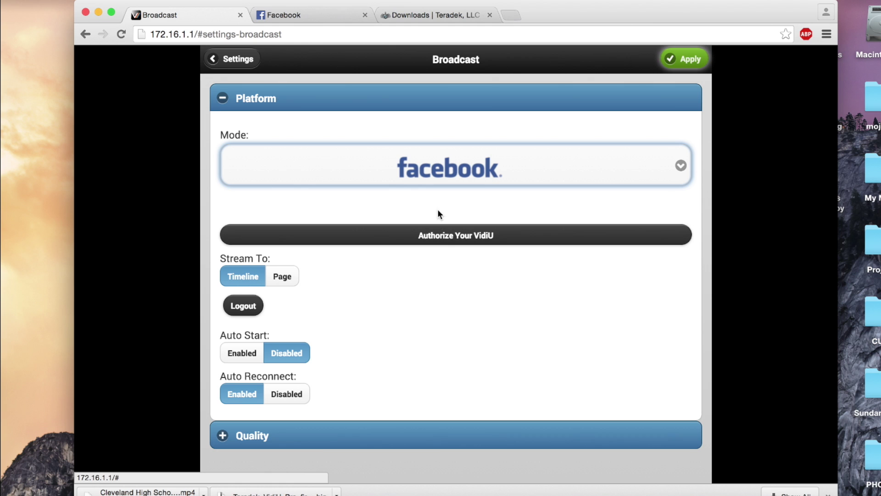
# Generate a Facebook authorization code for the VidiU and copy it to the clipboard.
pyautogui.click(444, 238)
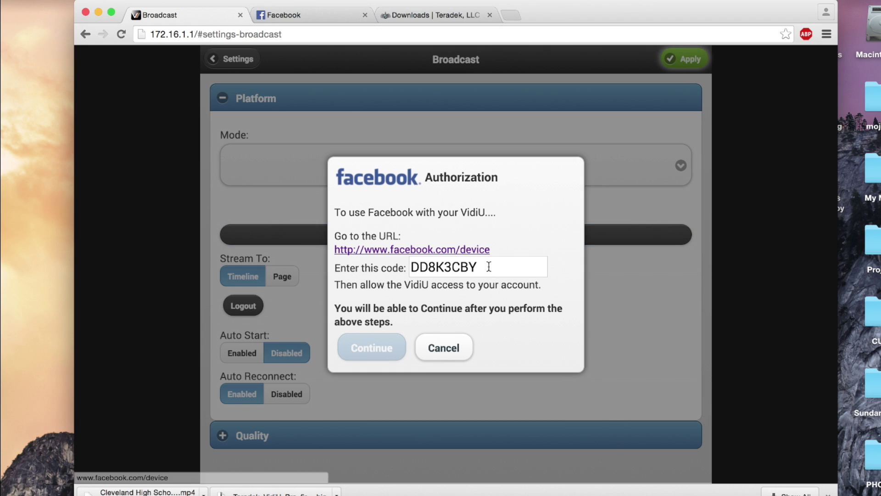
pyautogui.moveTo(487, 267); pyautogui.dragTo(409, 261)
pyautogui.rightClick(434, 268)
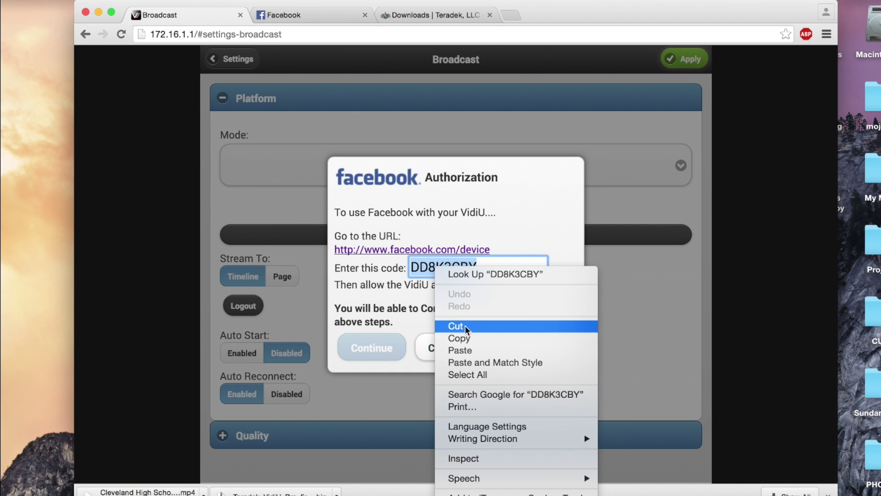
pyautogui.click(465, 335)
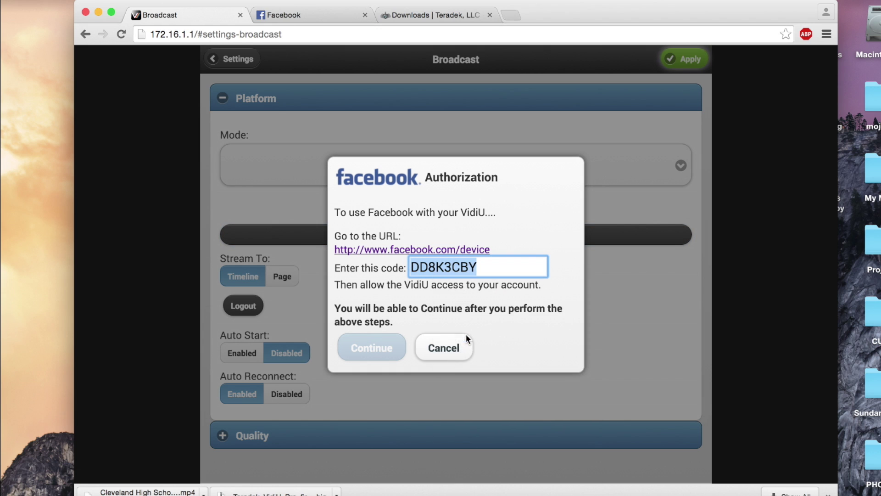
# Paste the VidiU code on facebook.com/device, continue to connect it, then go back to the Broadcast tab.
pyautogui.click(398, 250)
pyautogui.rightClick(341, 158)
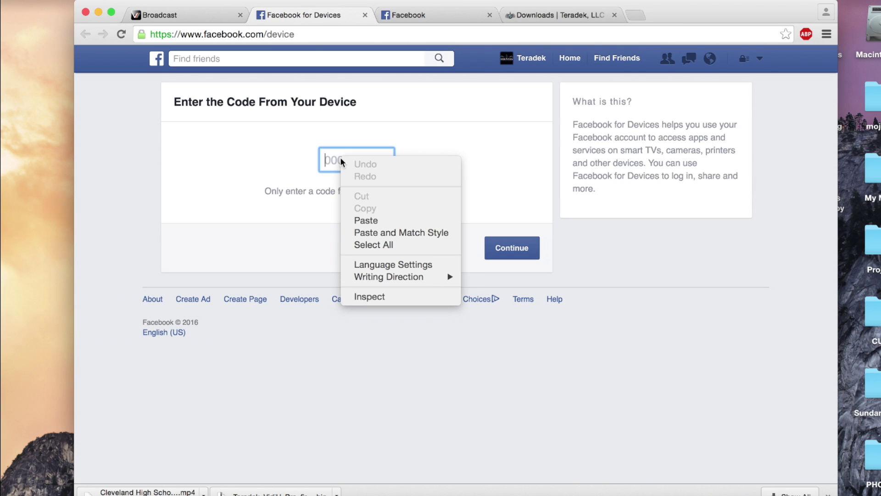
pyautogui.click(369, 220)
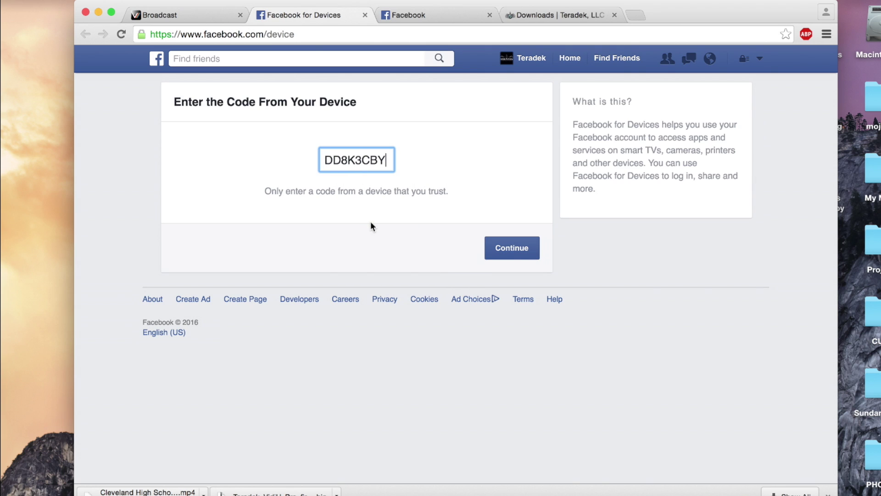
pyautogui.click(523, 260)
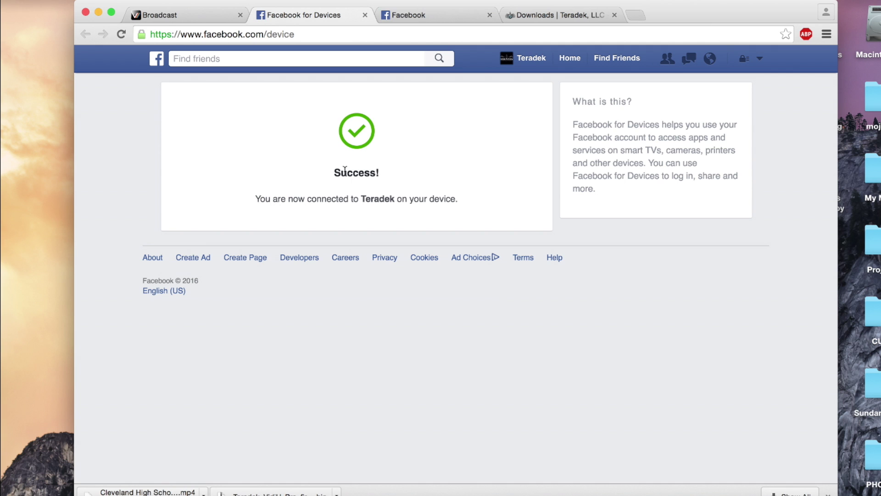
pyautogui.click(163, 17)
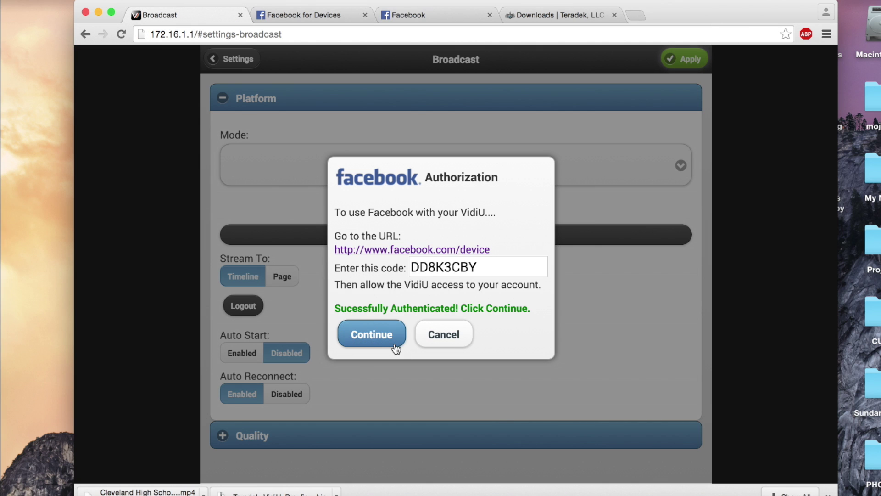
# Close the authorization dialog and keep Stream To set to Timeline.
pyautogui.click(381, 340)
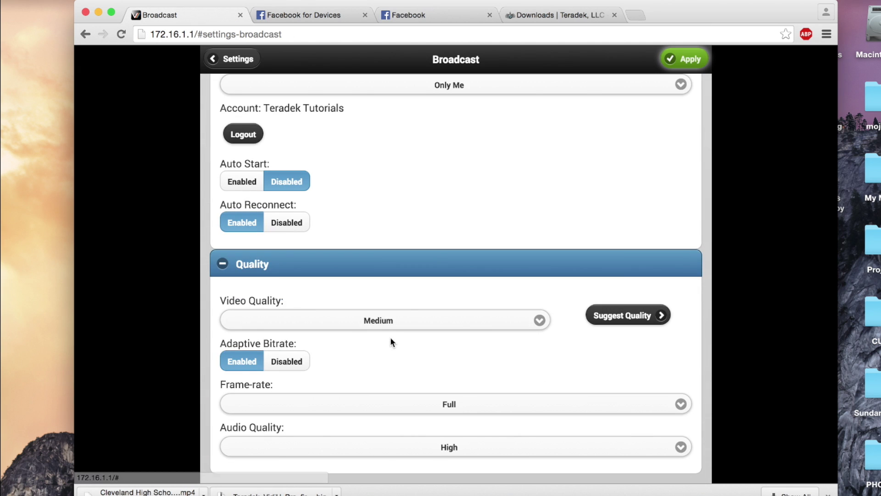
pyautogui.scroll(6, 396, 329)
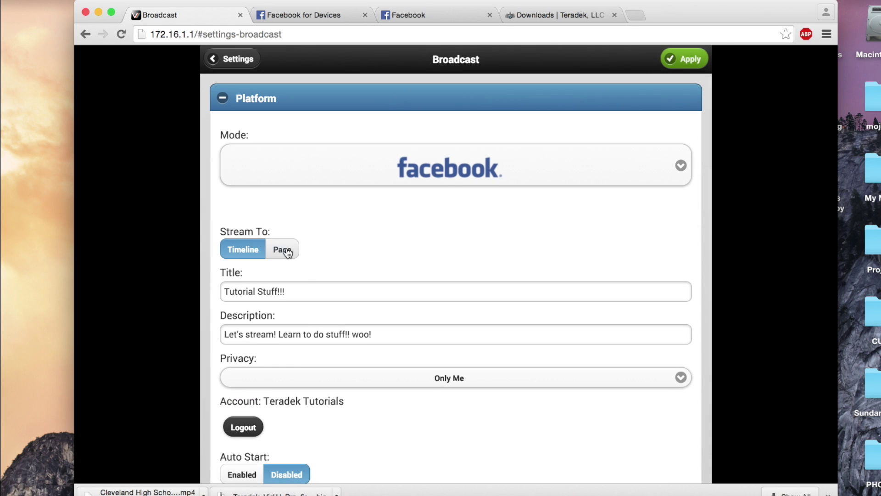
pyautogui.click(278, 254)
pyautogui.click(243, 250)
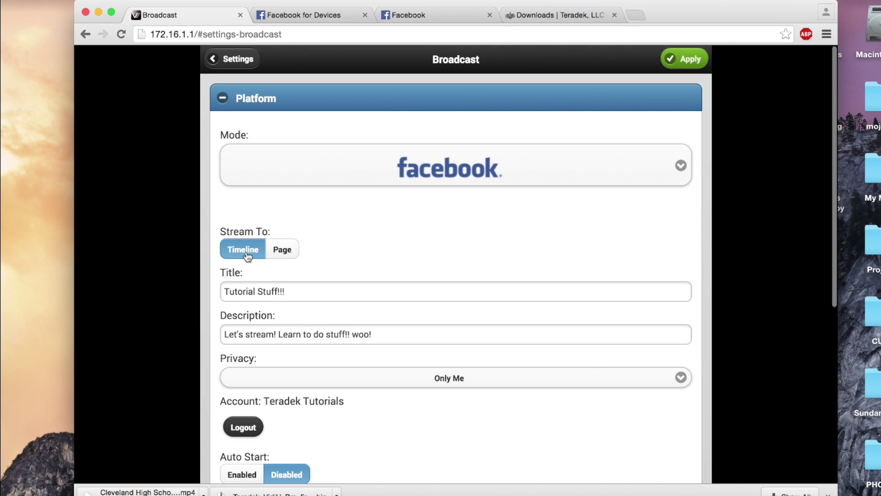
# Replace the stream description with 'Stream to'.
pyautogui.scroll(-1, 296, 257)
pyautogui.click(257, 267)
pyautogui.press('Tab')
pyautogui.write('Stream to')
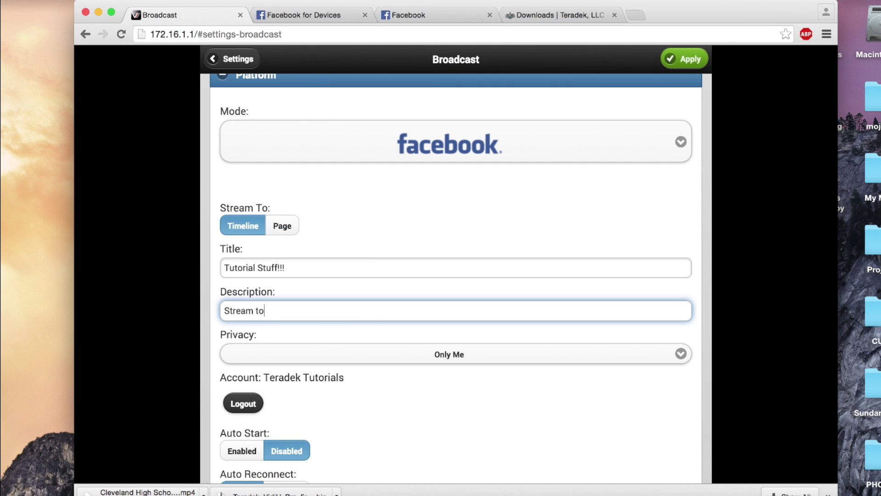
# Set Video Quality to HD and apply the broadcast settings.
pyautogui.scroll(-6, 332, 365)
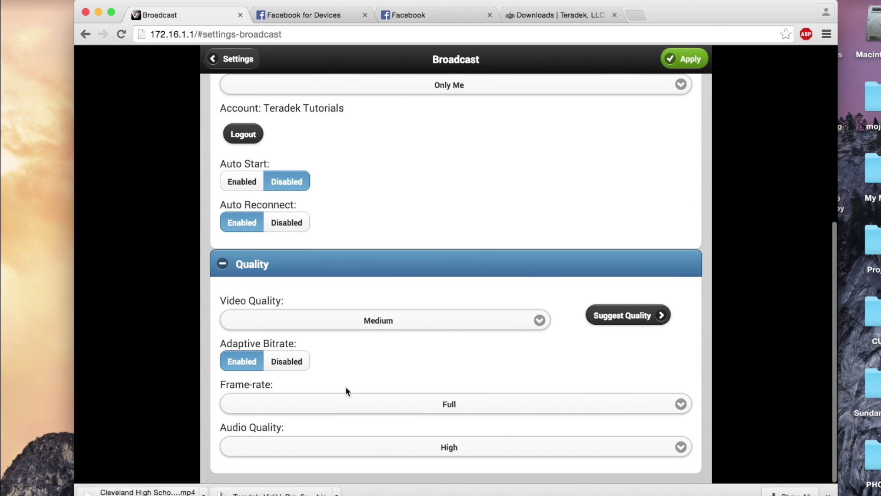
pyautogui.click(501, 322)
pyautogui.click(356, 291)
pyautogui.click(691, 59)
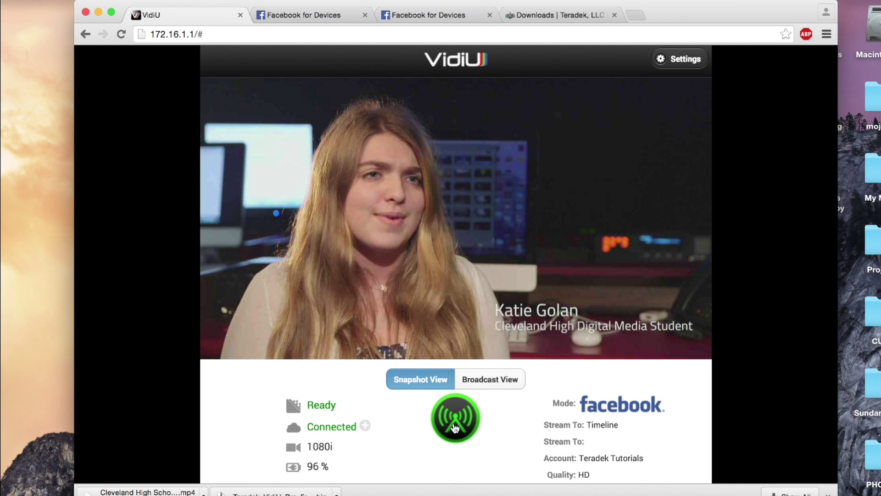
# Press the green broadcast button on the VidiU dashboard to begin streaming.
pyautogui.click(455, 427)
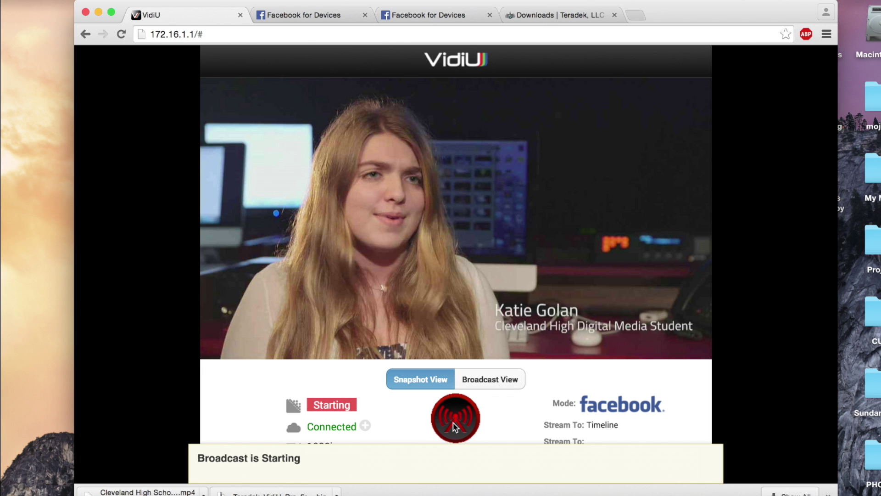